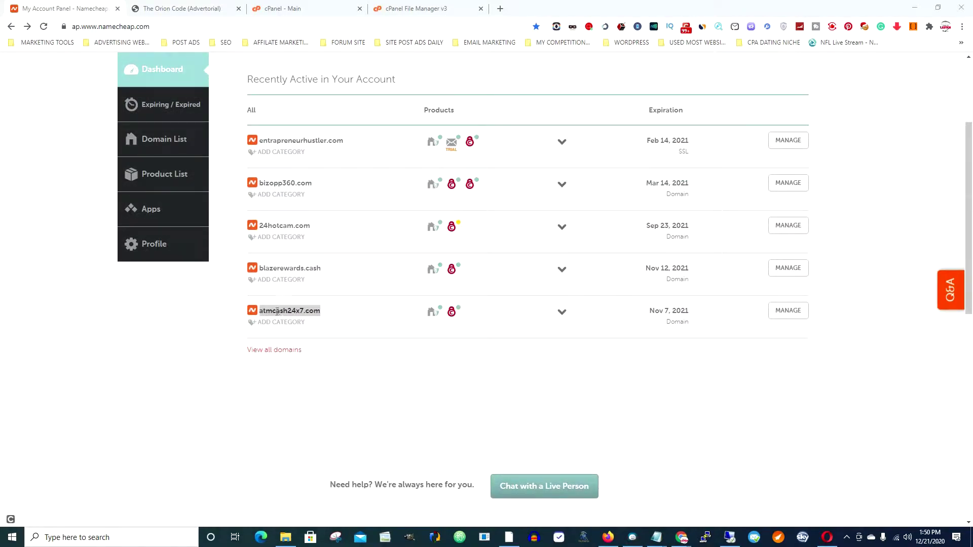
Reload the live atmcash24x7.com page, and open the atmcash24x7.com folder in the cPanel File Manager.
click(210, 10)
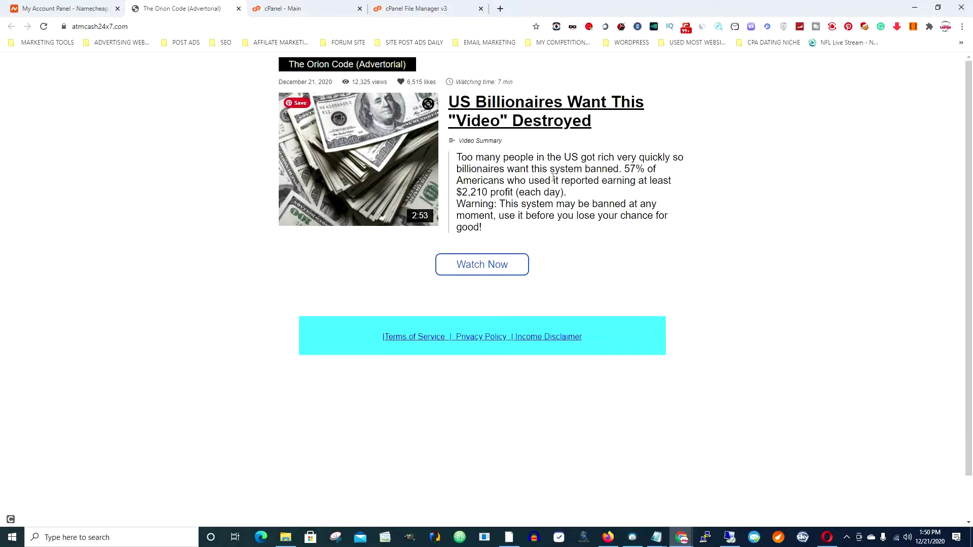
click(43, 28)
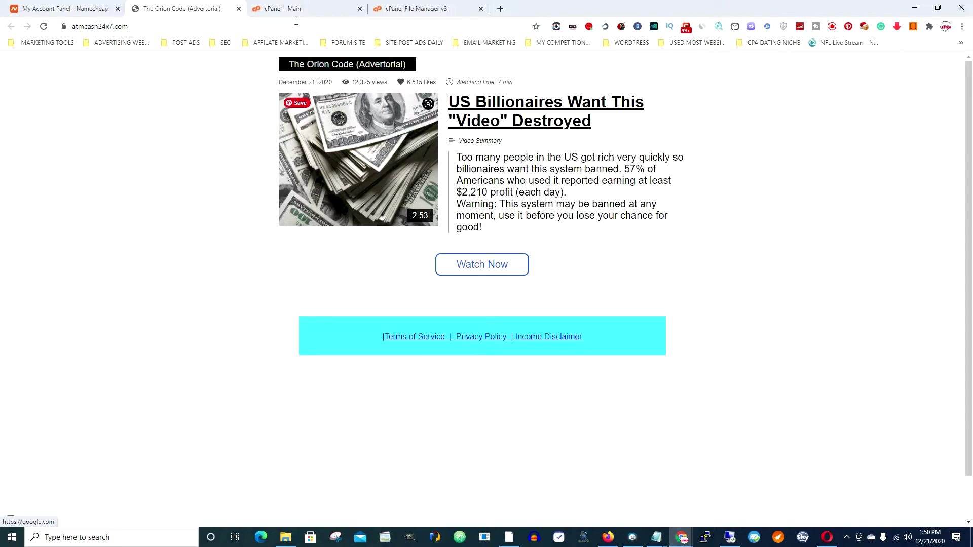
click(287, 9)
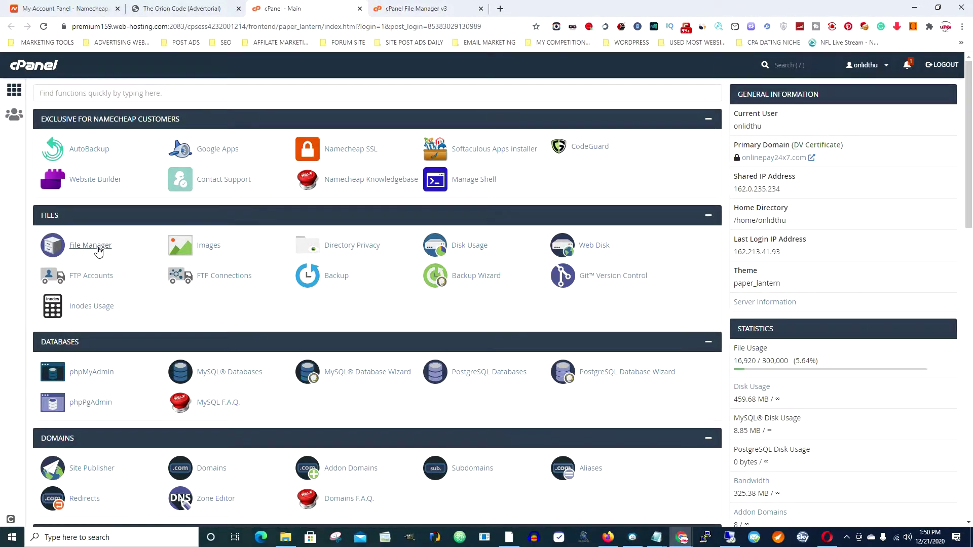
click(101, 250)
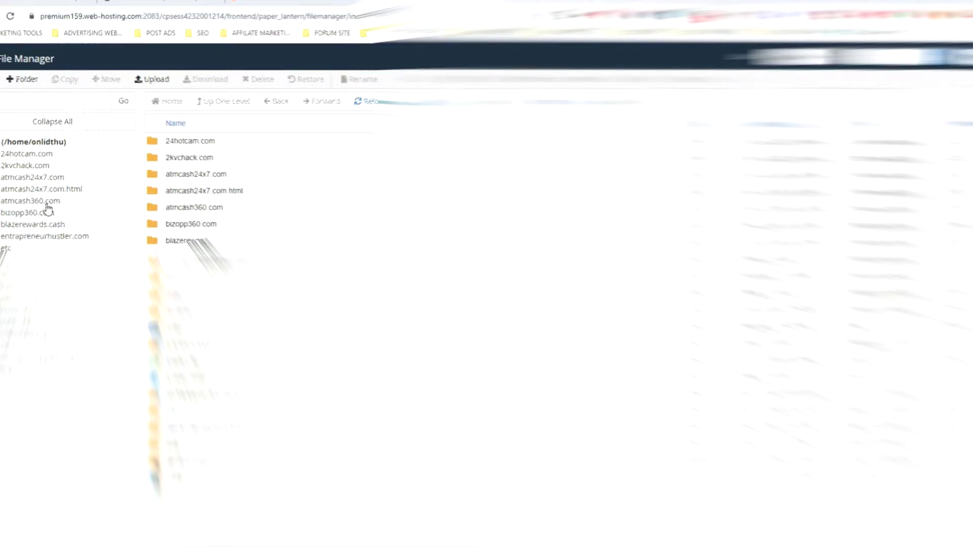
click(39, 177)
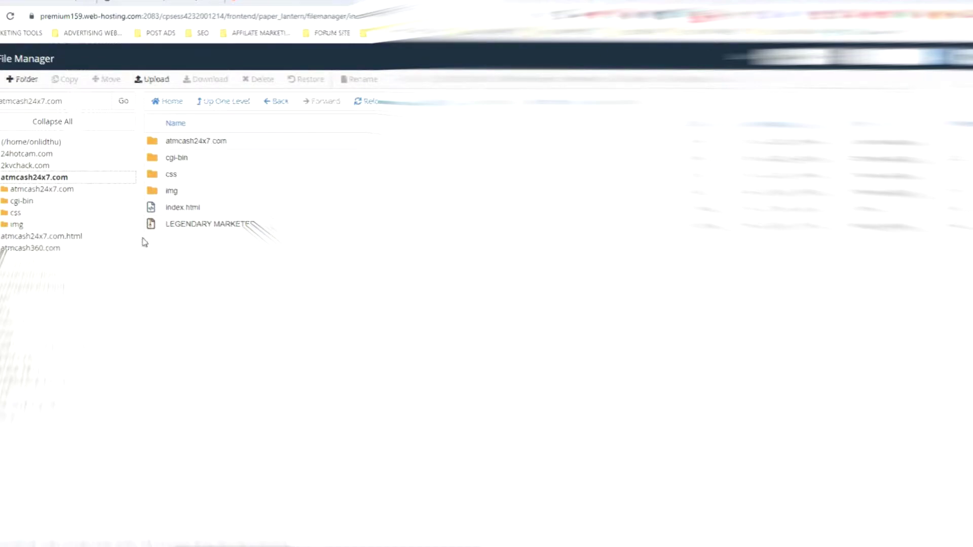
Delete the LEGENDARY MARKETER archive, the css and img folders, and index.html from the atmcash24x7.com folder.
drag(154, 217, 151, 171)
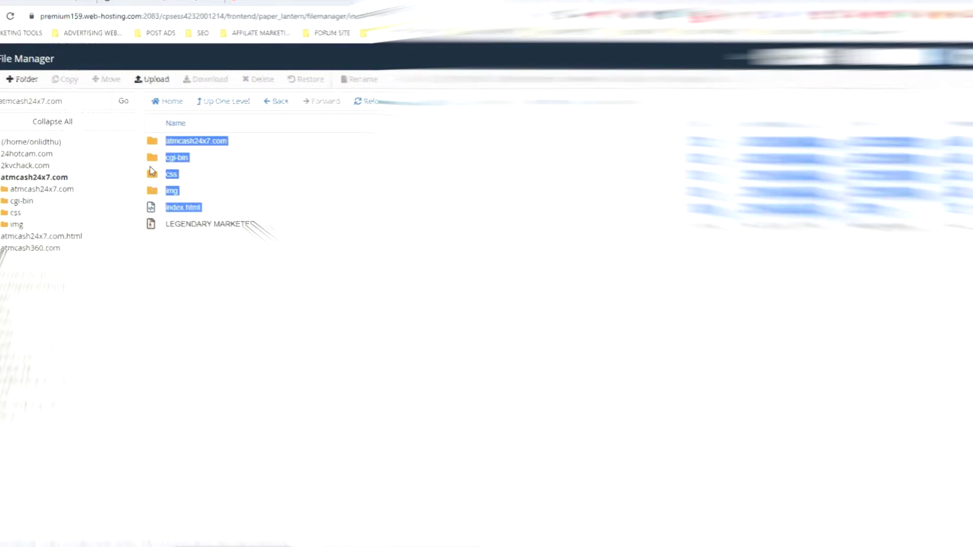
click(192, 224)
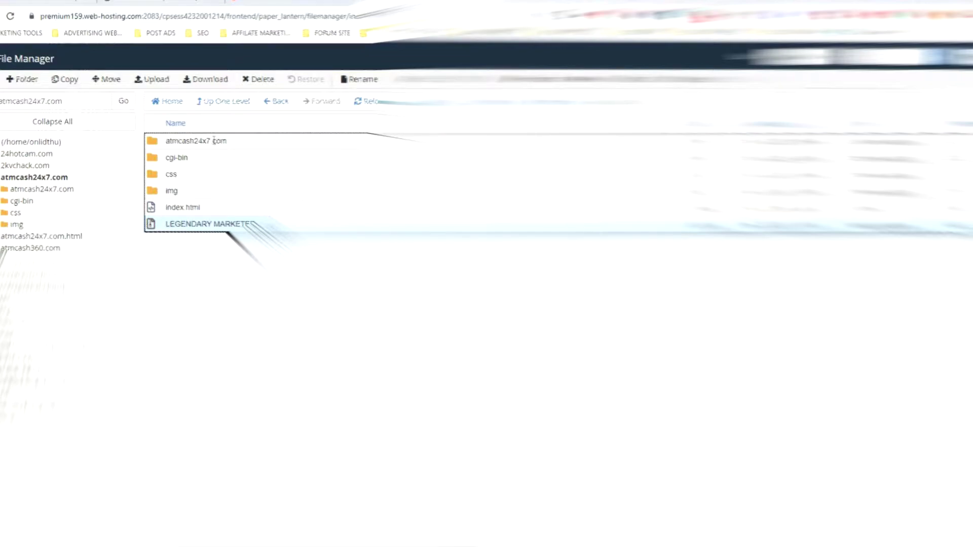
drag(147, 228, 148, 178)
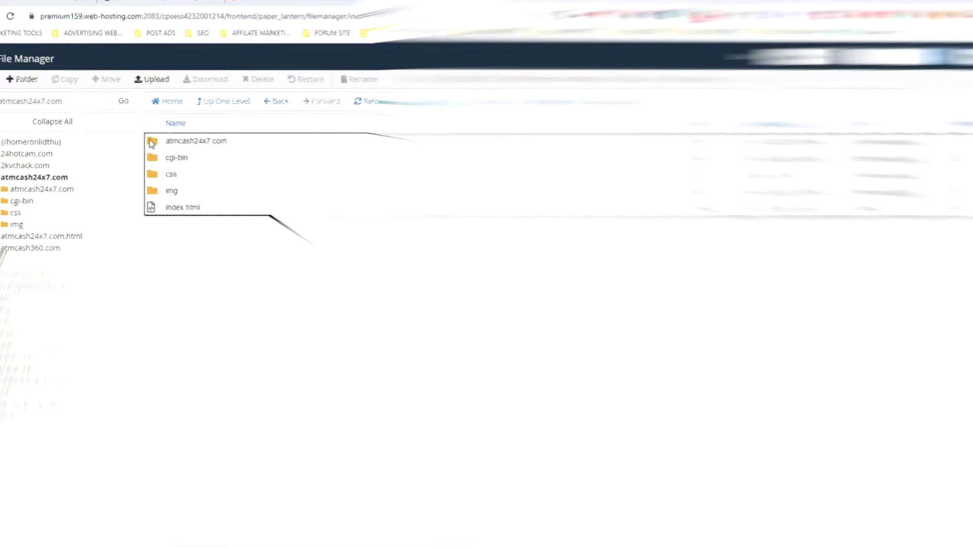
drag(150, 176, 188, 228)
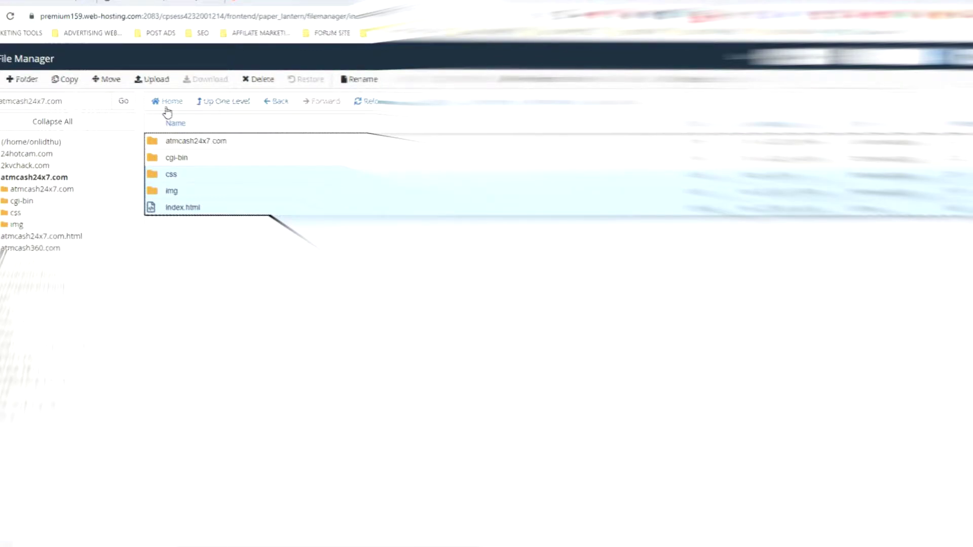
click(262, 81)
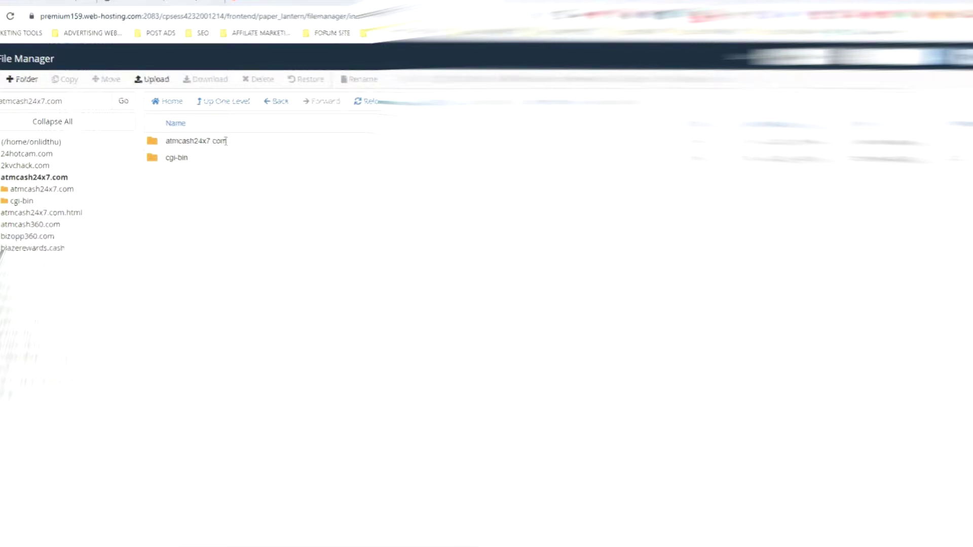
Delete the nested atmcash24x7.com subfolder inside the domain's folder.
click(226, 140)
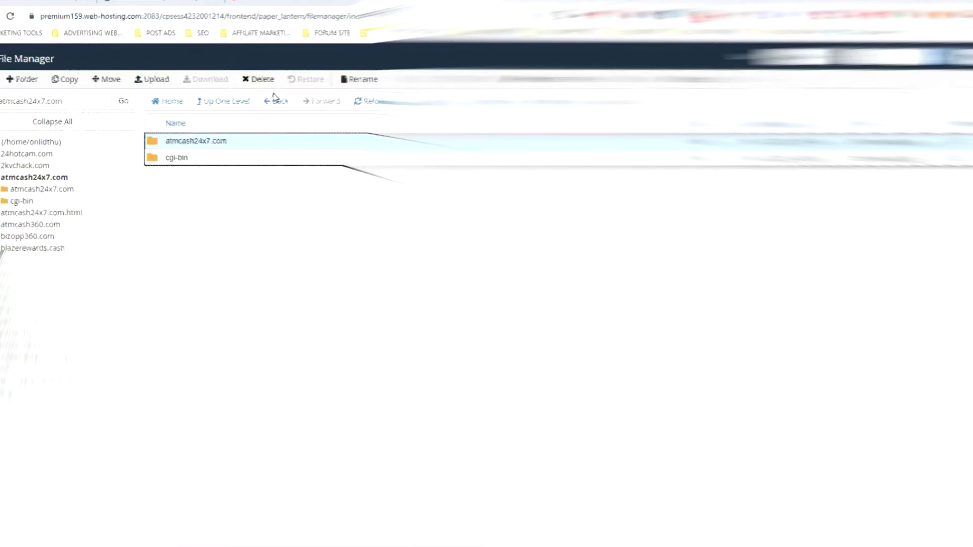
click(260, 79)
click(583, 335)
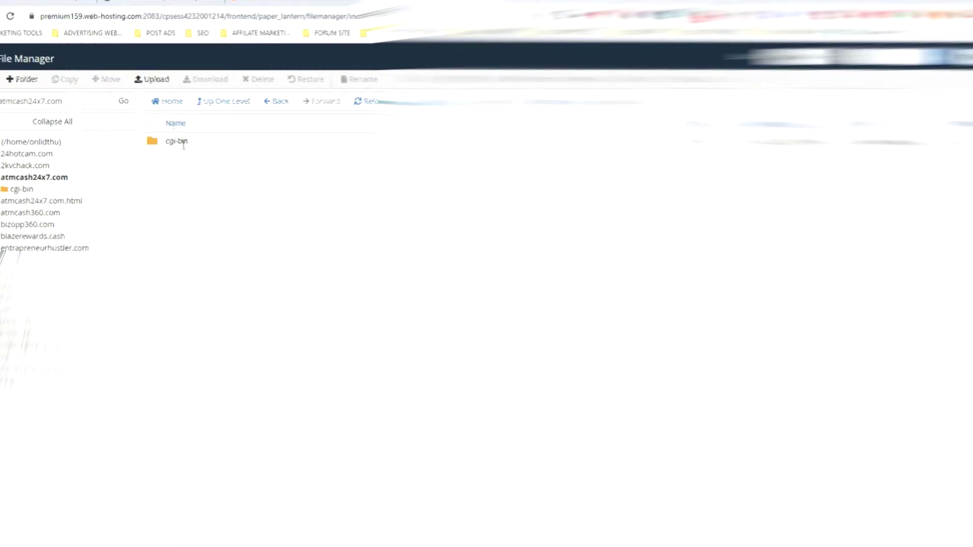
Upload weightloss template.zip from the computer's recent files into the atmcash24x7.com folder.
click(151, 79)
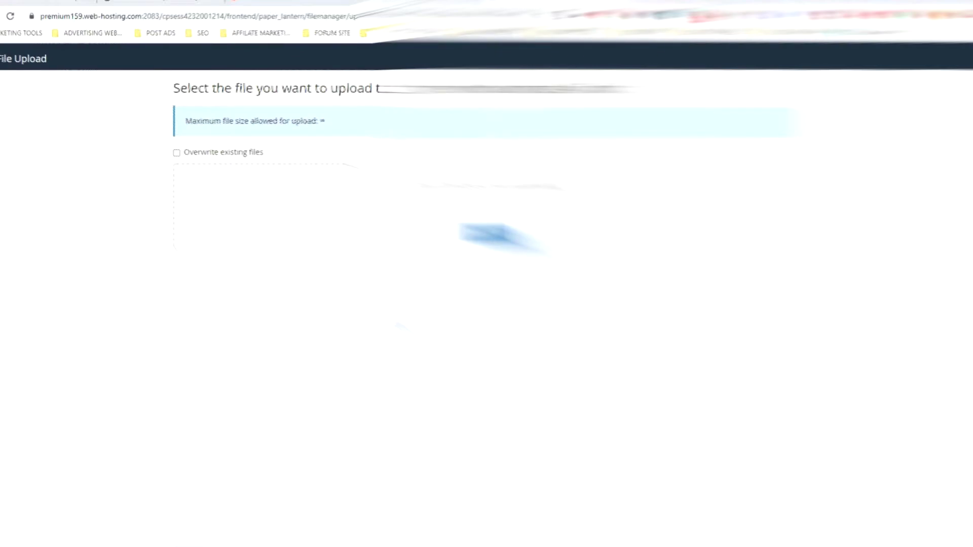
click(494, 236)
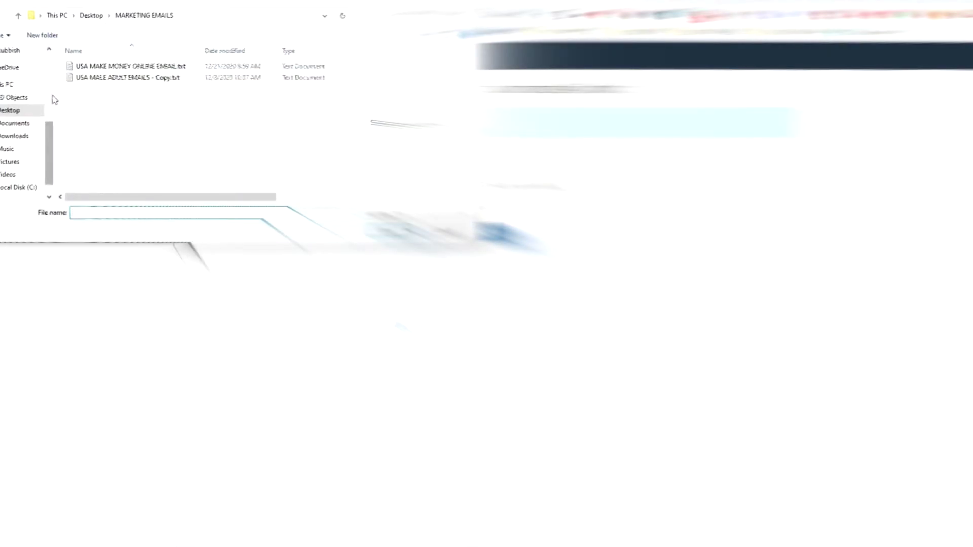
scroll(30, 81, up, 5)
click(18, 59)
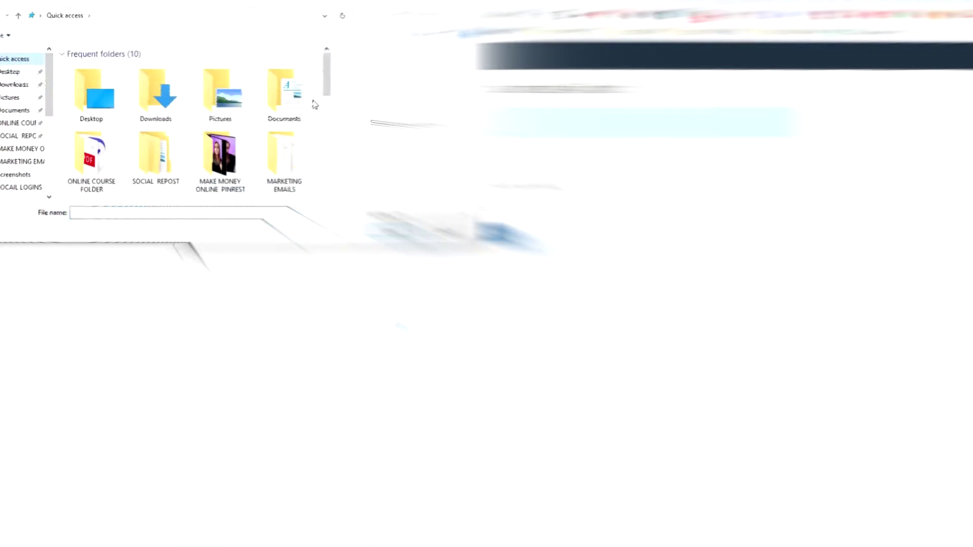
scroll(326, 102, down, 2)
scroll(333, 129, down, 3)
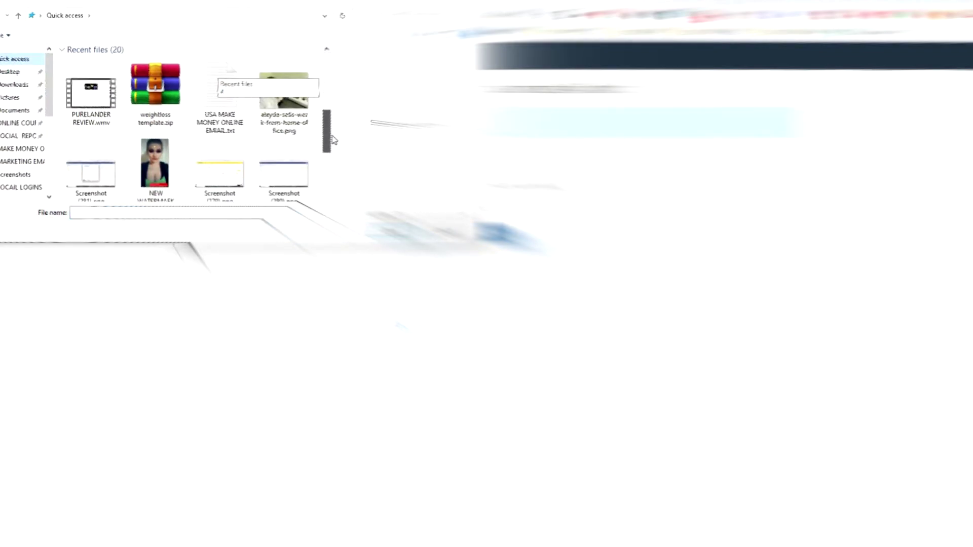
drag(333, 139, 332, 128)
click(157, 173)
click(344, 213)
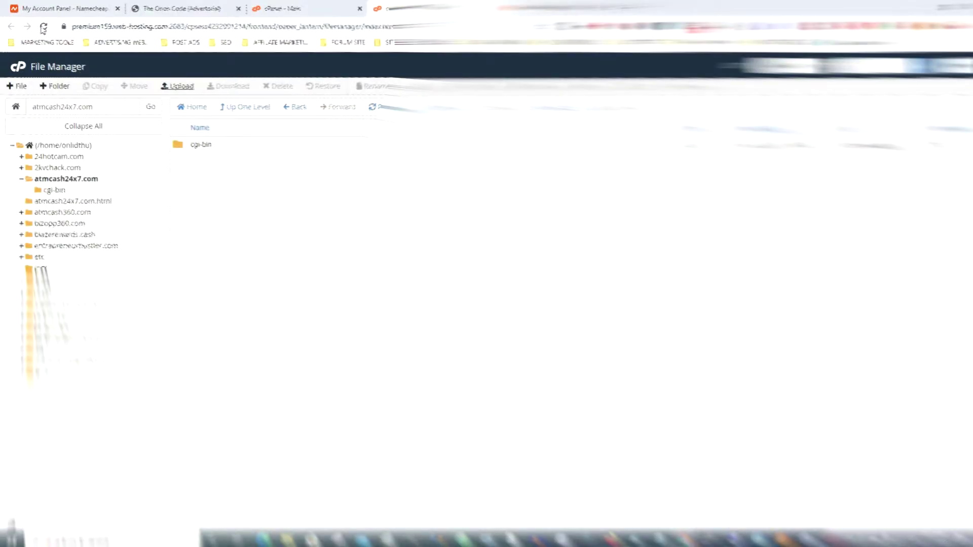
Reload the file manager and extract weightloss template.zip inside the atmcash24x7.com folder.
click(43, 27)
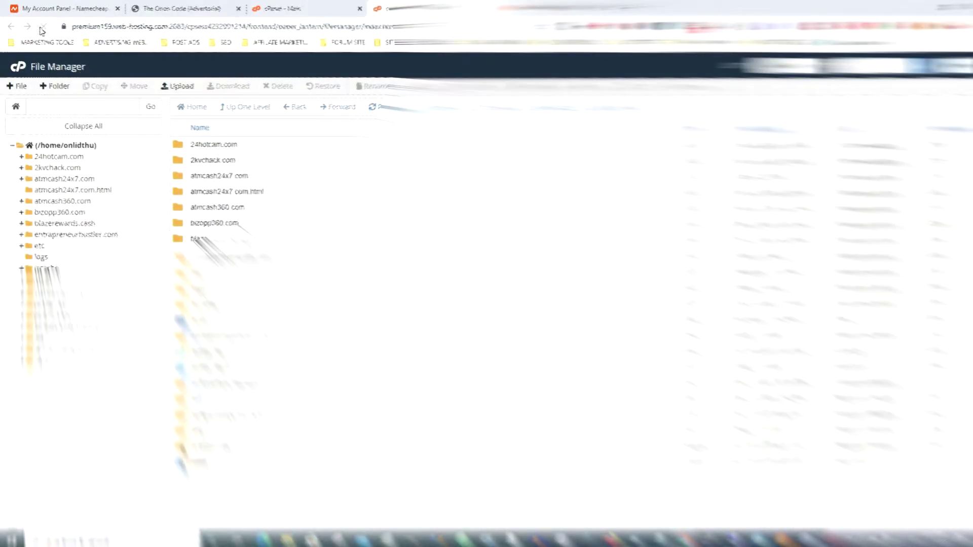
click(60, 178)
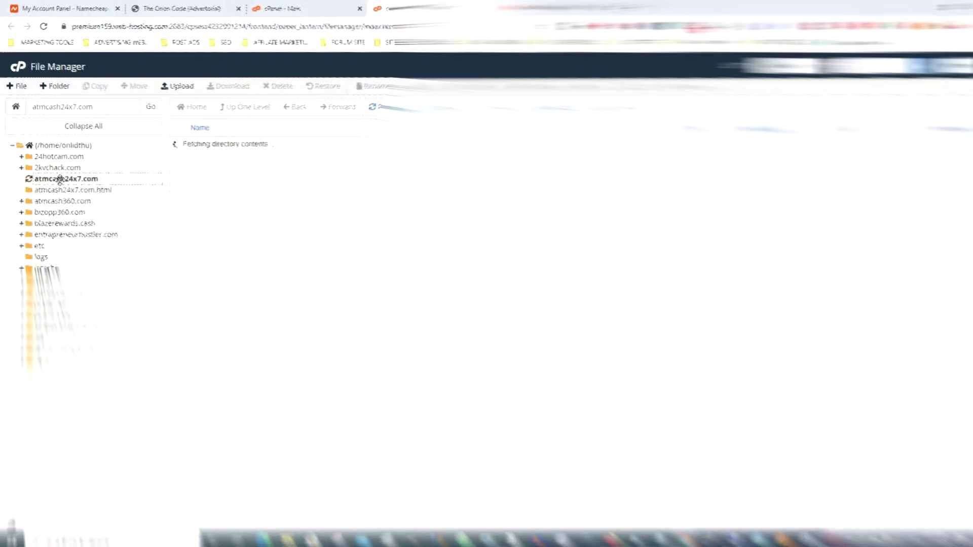
click(220, 161)
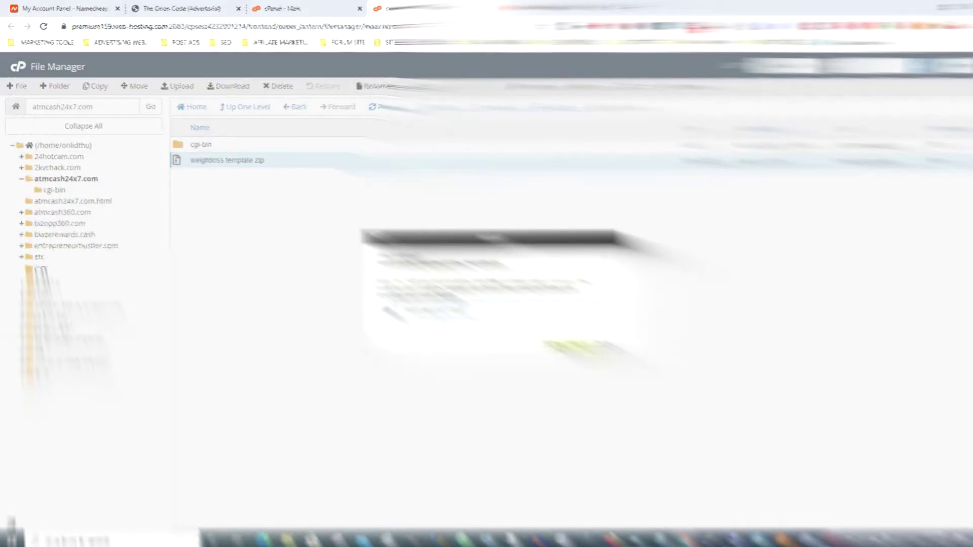
key(Return)
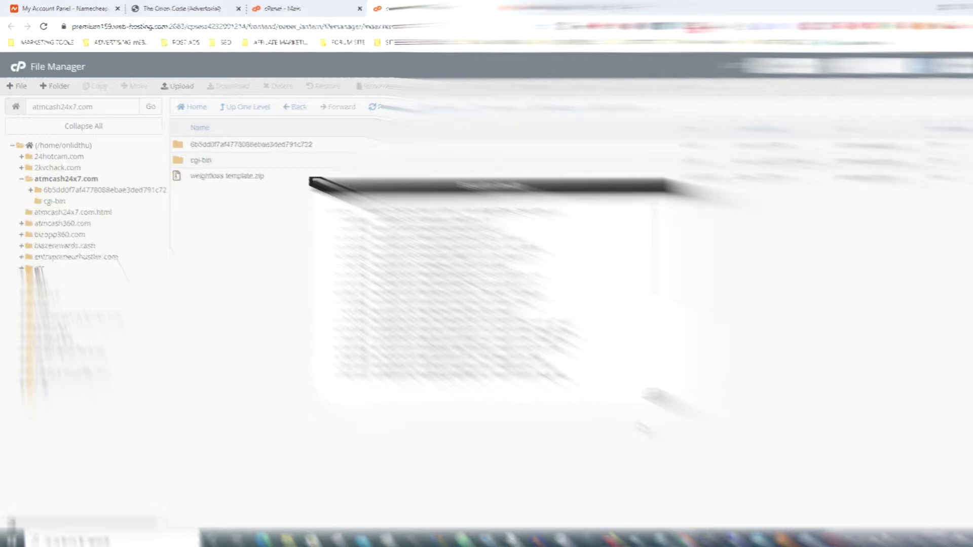
click(659, 401)
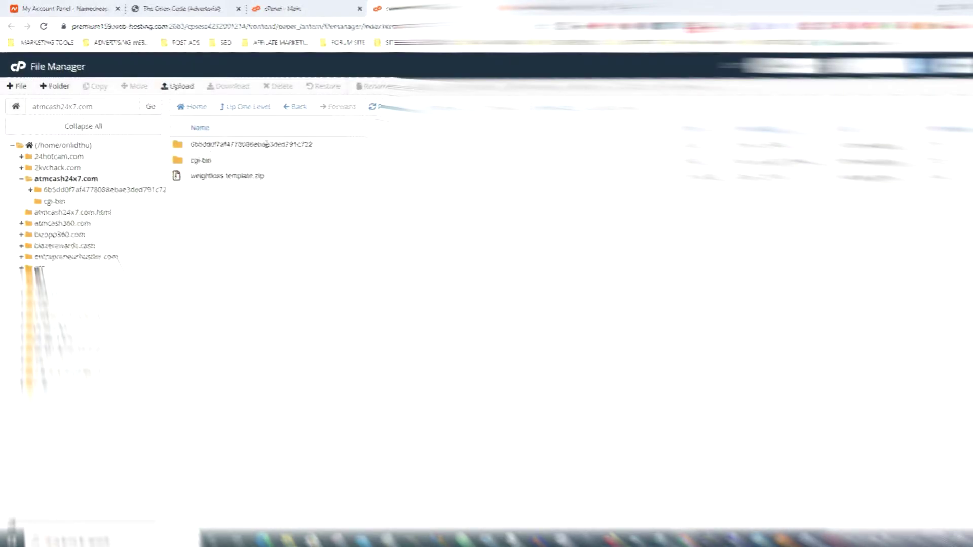
Move the css, images and js folders and index.html from the extracted folder into the atmcash24x7.com folder, and open that folder.
double_click(331, 146)
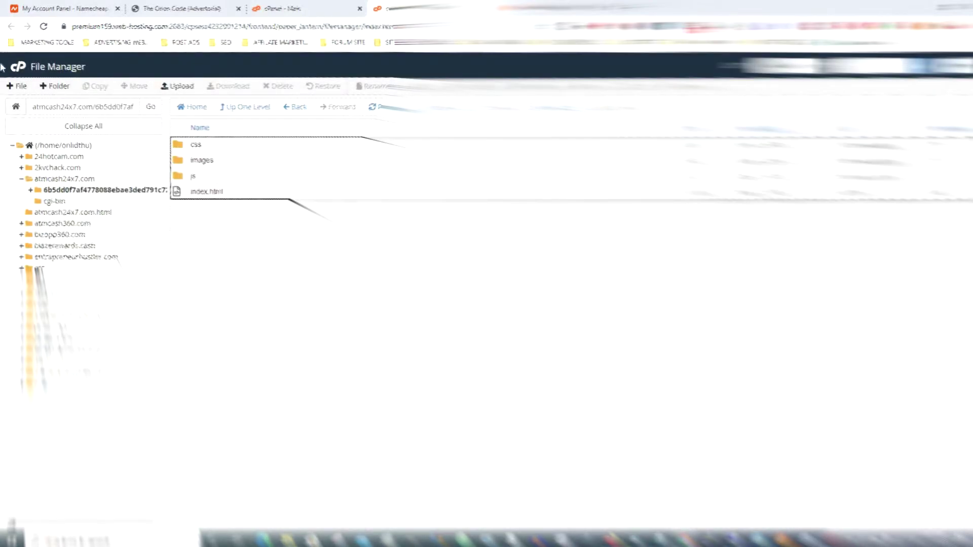
click(193, 109)
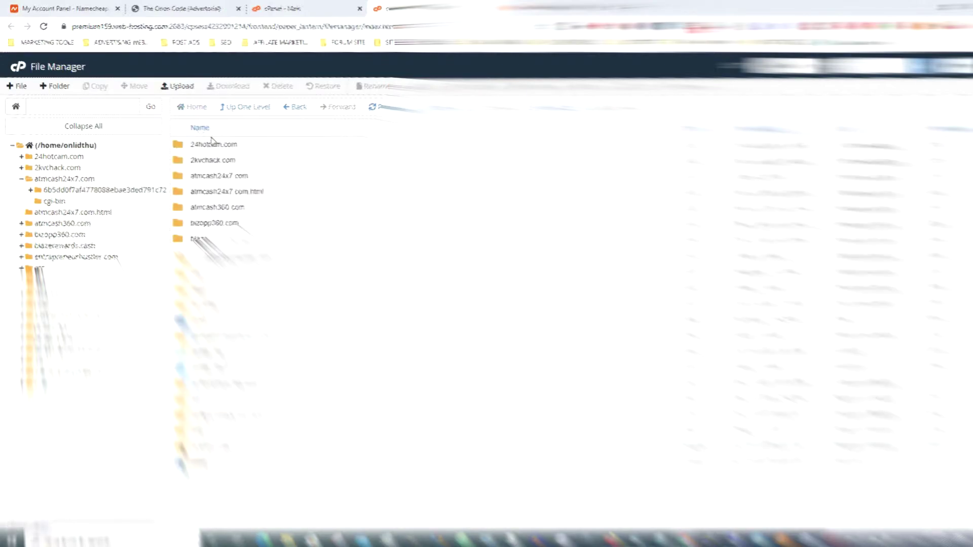
click(70, 178)
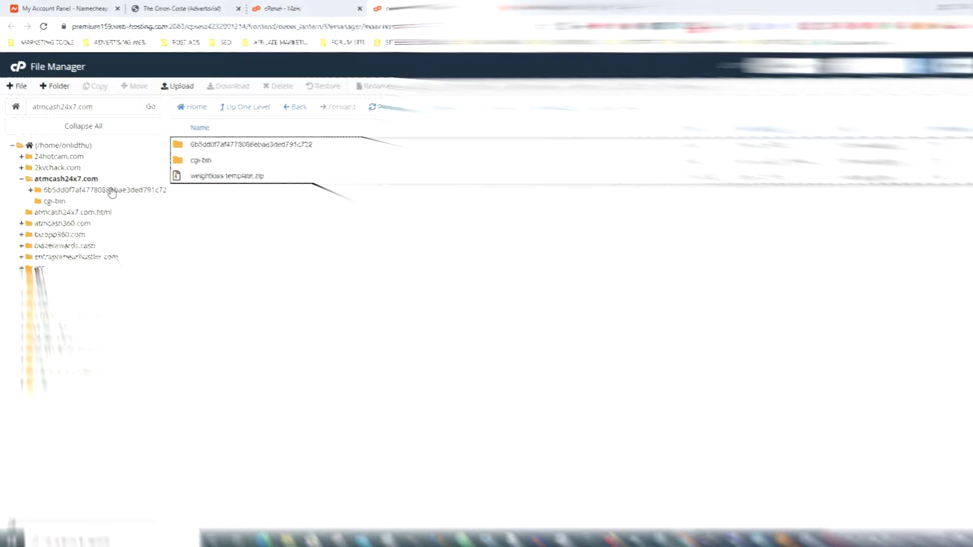
click(178, 146)
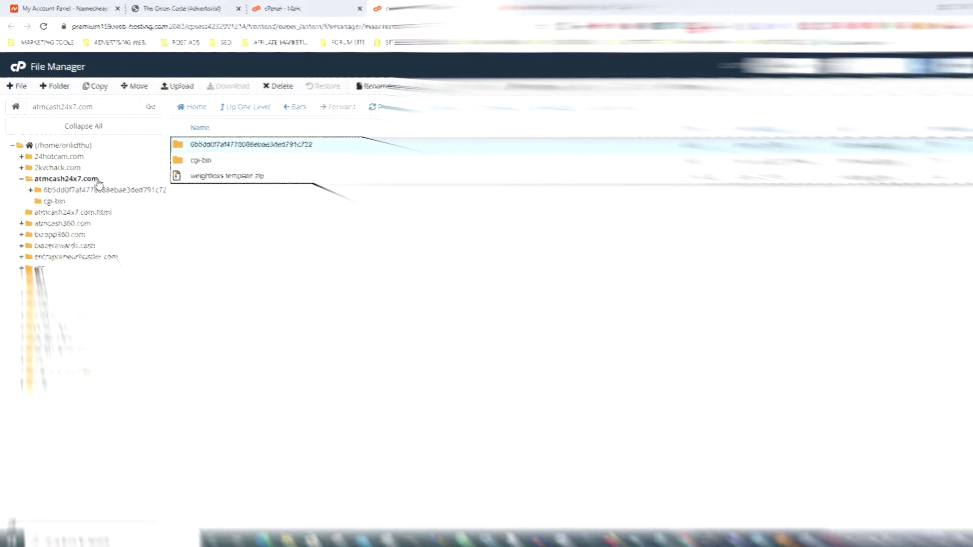
double_click(183, 149)
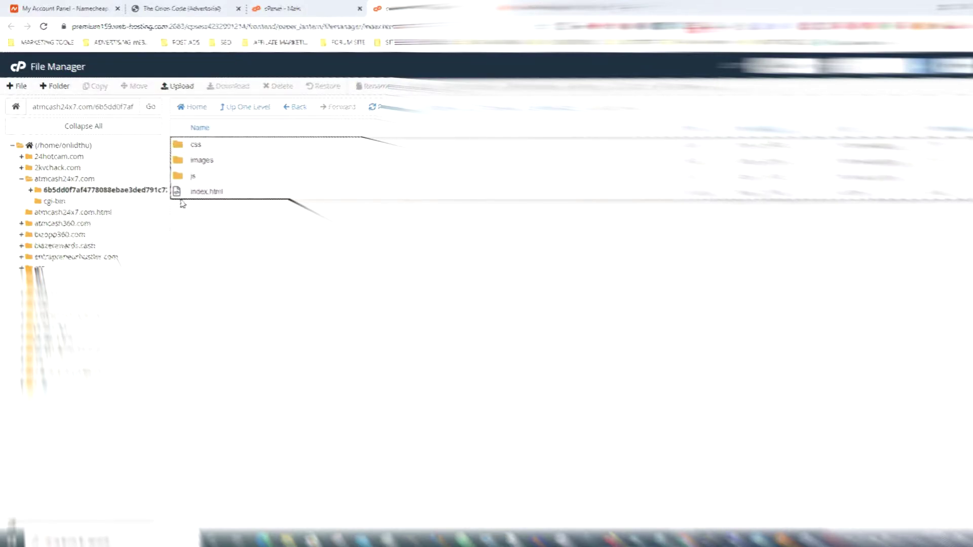
drag(177, 197, 179, 142)
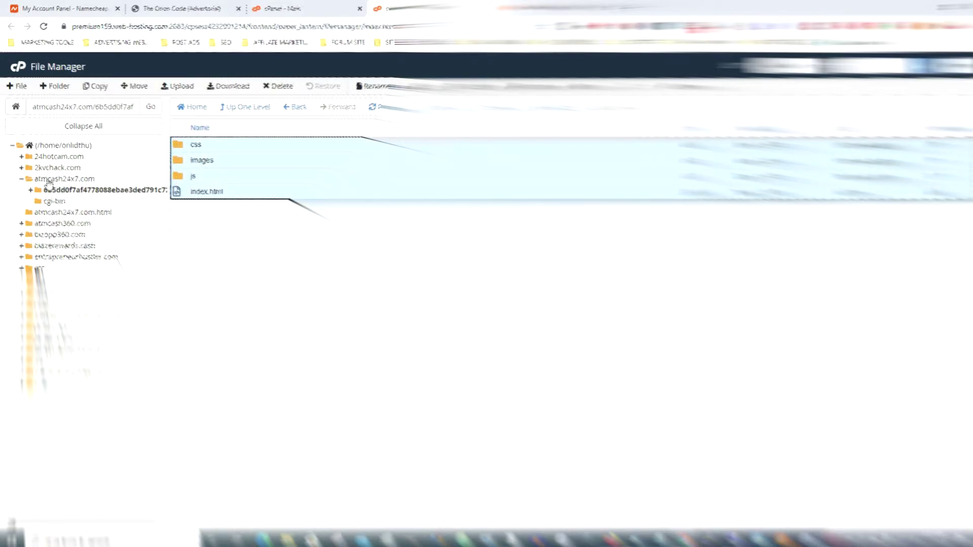
drag(222, 167, 64, 178)
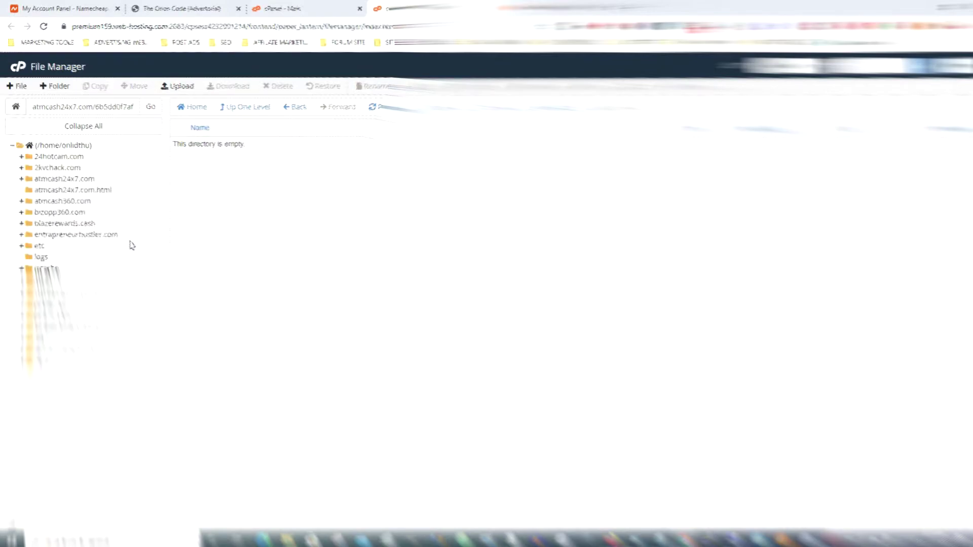
click(64, 179)
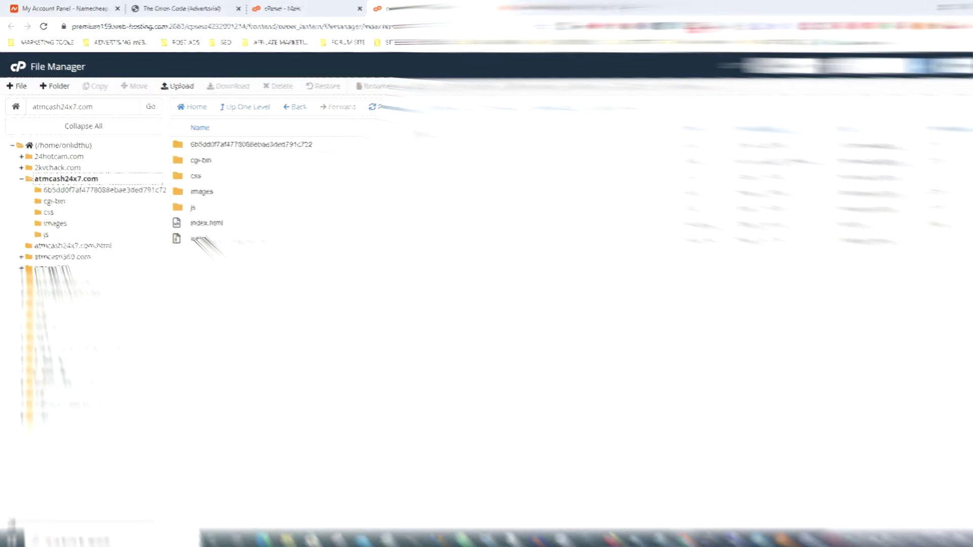
Reload the live atmcash24x7.com page, look through the new landing page and close its free-trial popup.
click(201, 14)
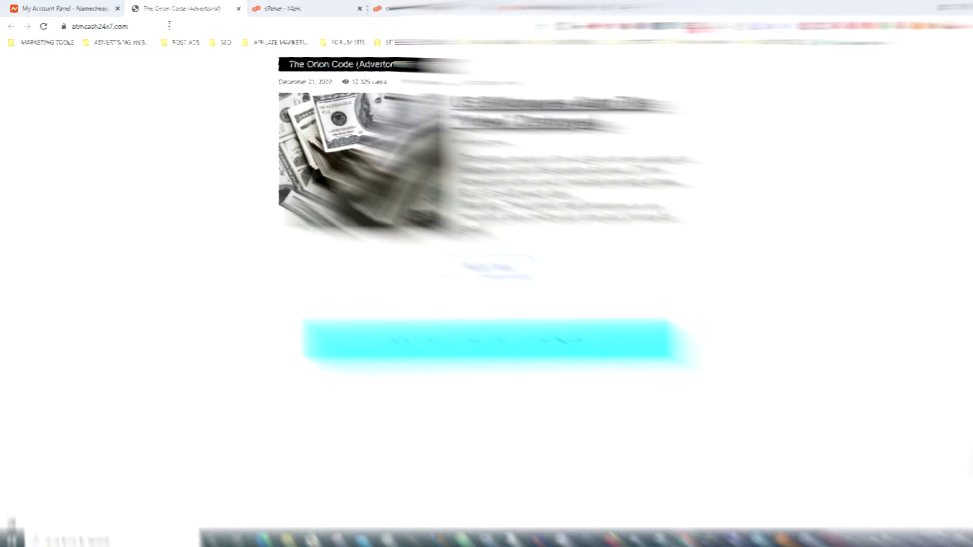
click(43, 27)
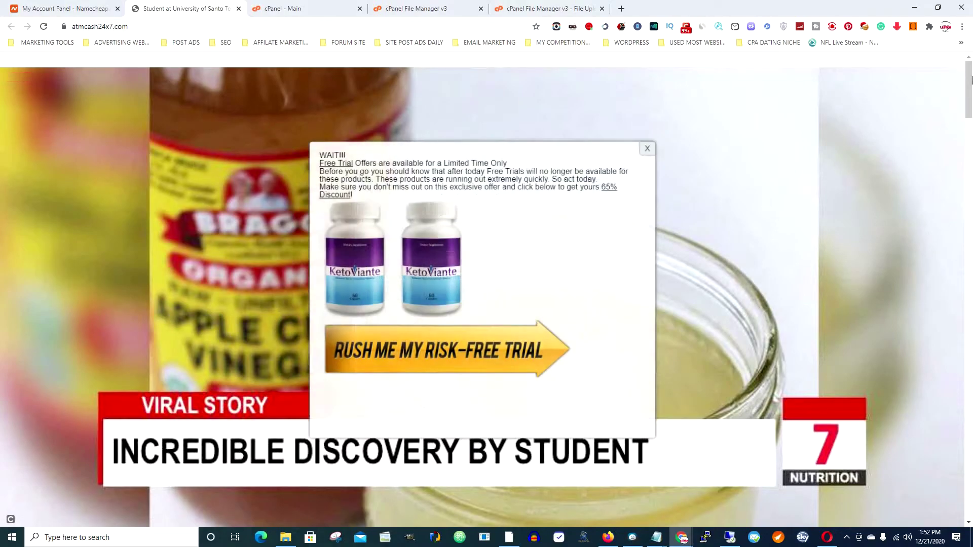
scroll(933, 371, down, 15)
scroll(933, 371, down, 10)
scroll(912, 462, up, 20)
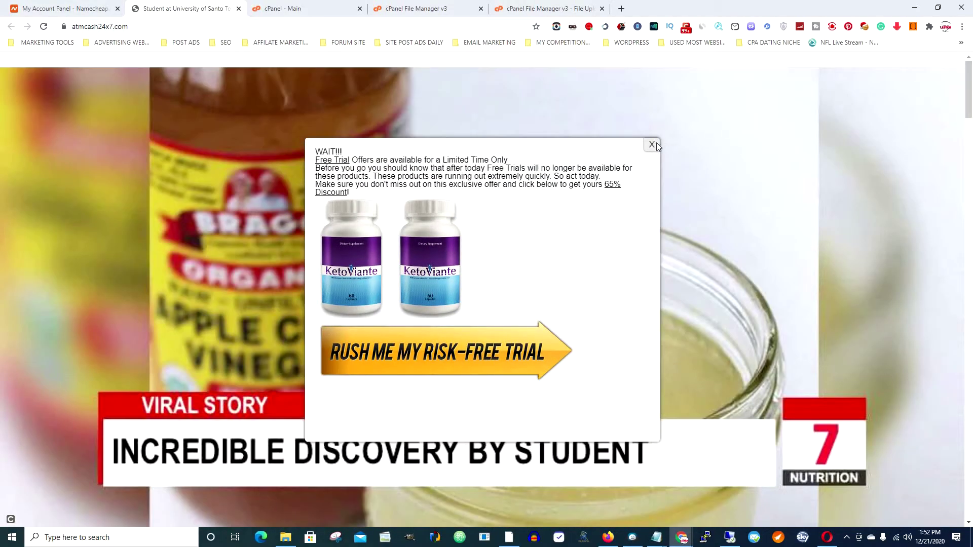
click(653, 144)
scroll(968, 95, down, 10)
scroll(968, 96, up, 10)
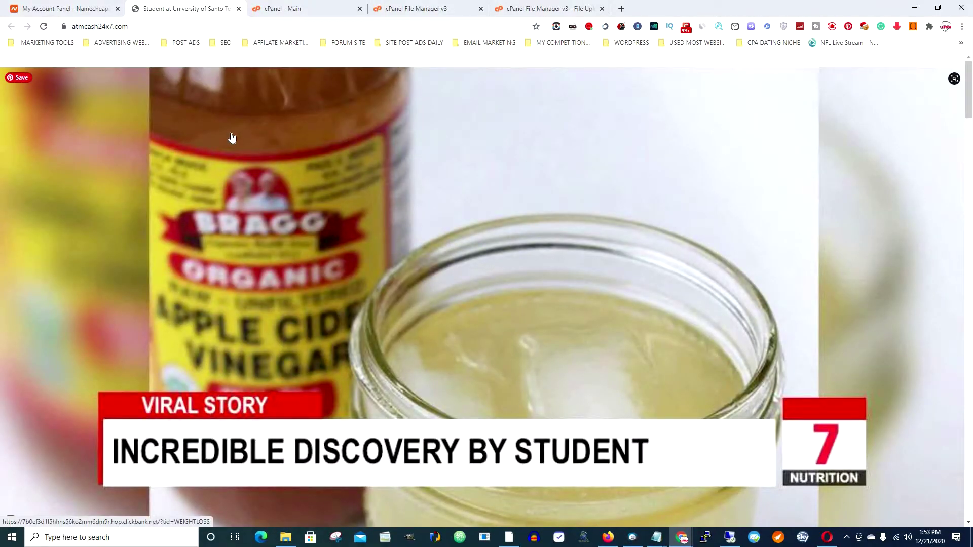
click(655, 148)
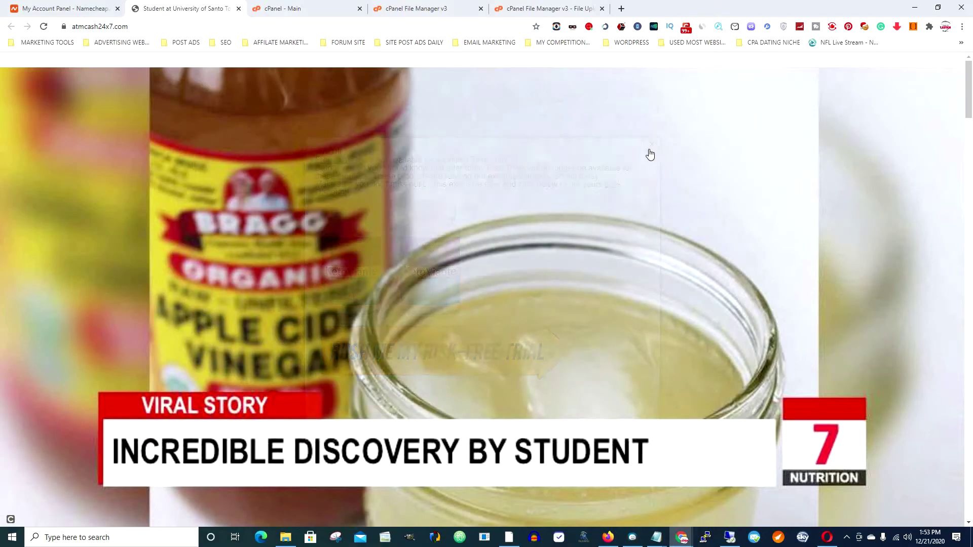
Examine the lower part of the atmcash24x7.com landing page and the Okinawa Flat Belly Tonic offer page it links to.
drag(971, 119, 968, 312)
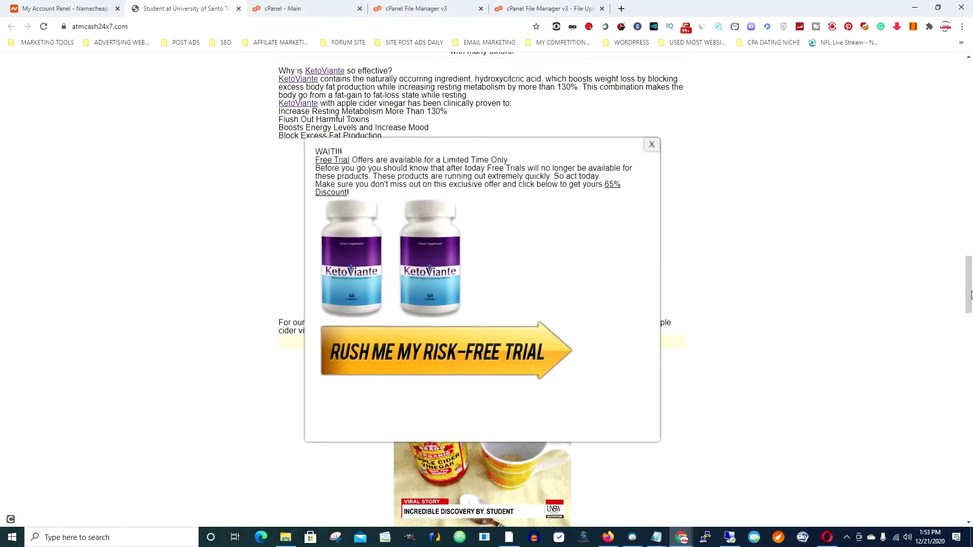
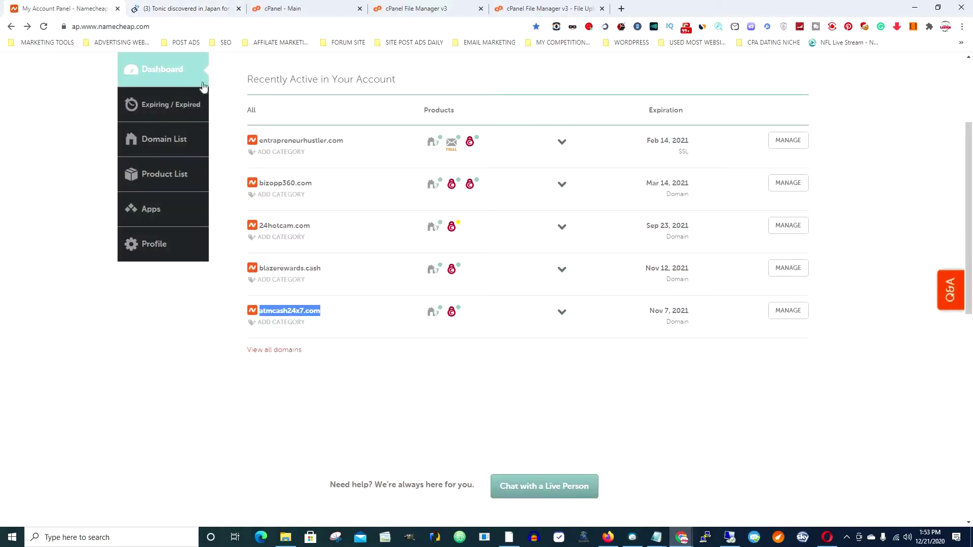
click(206, 6)
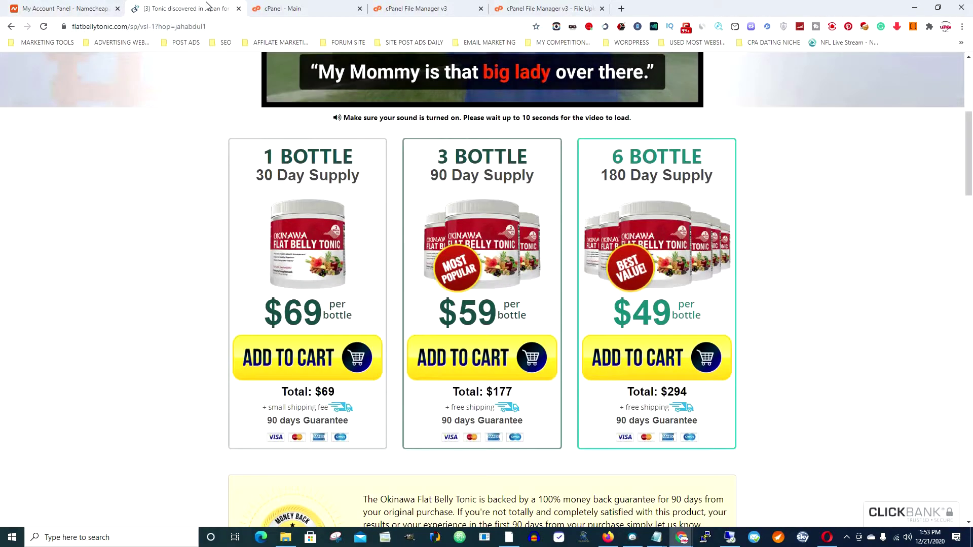
scroll(468, 217, up, 2)
scroll(464, 214, up, 2)
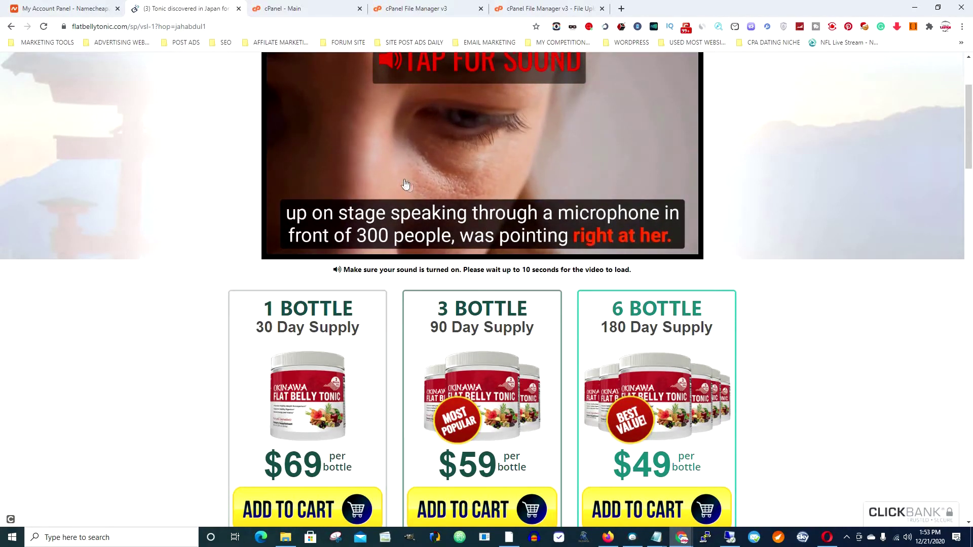
scroll(404, 184, up, 2)
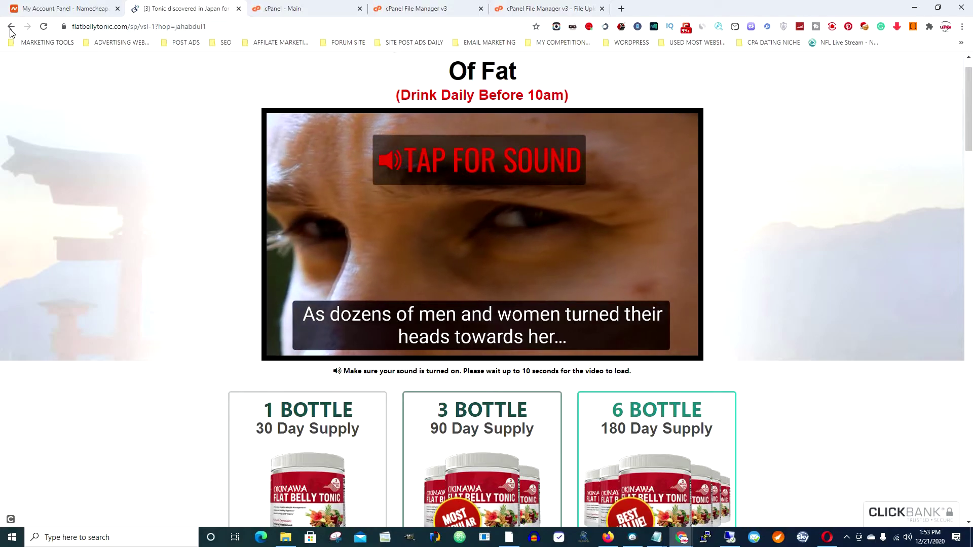
Return to the atmcash24x7.com landing page, dismiss its free-trial popup and look through the article back up to the header image.
key(alt+Left)
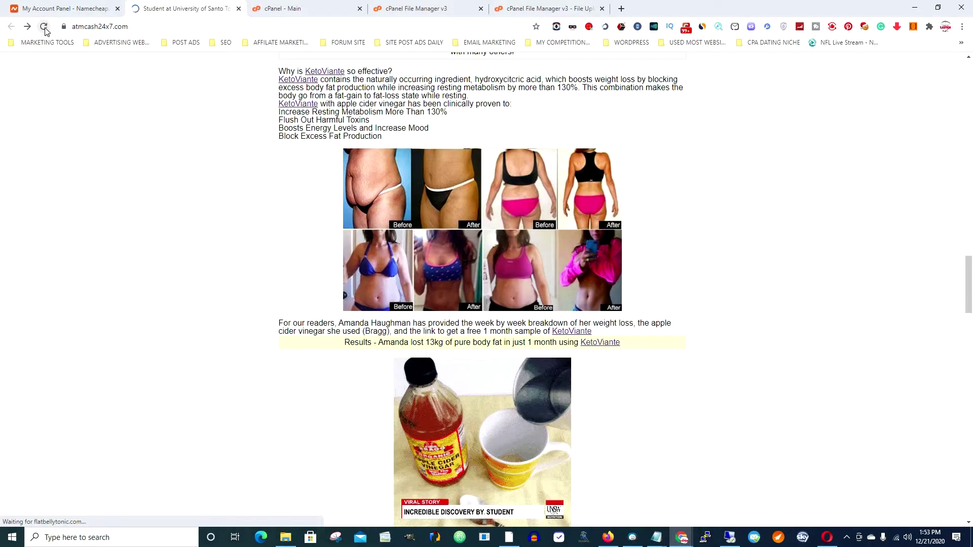
click(654, 163)
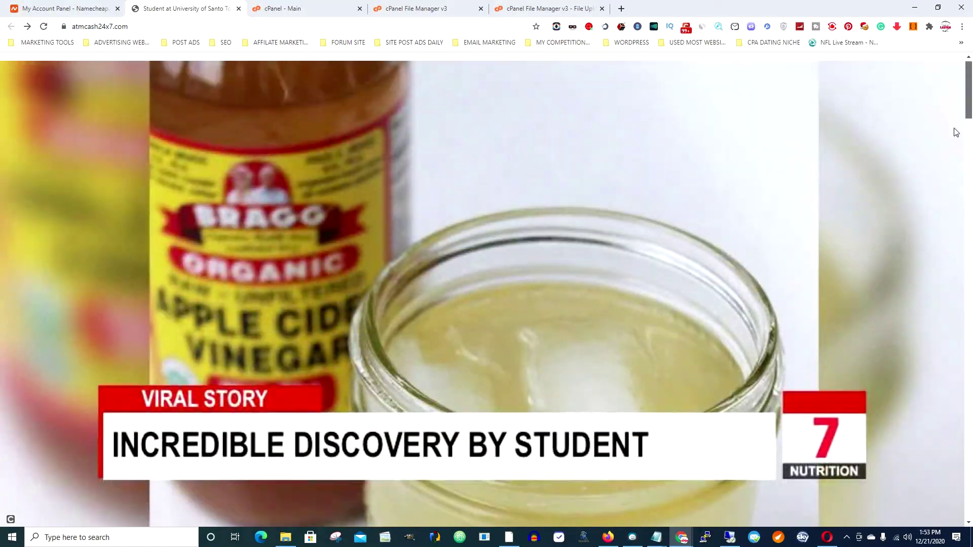
scroll(971, 252, up, 8)
drag(970, 251, 943, 245)
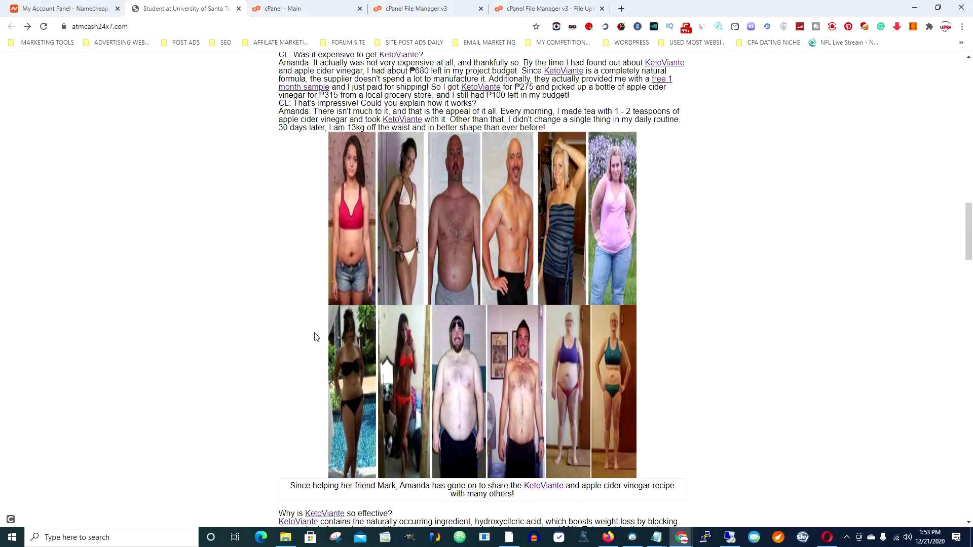
scroll(478, 387, down, 4)
scroll(417, 370, up, 4)
scroll(411, 324, down, 1)
scroll(412, 350, up, 3)
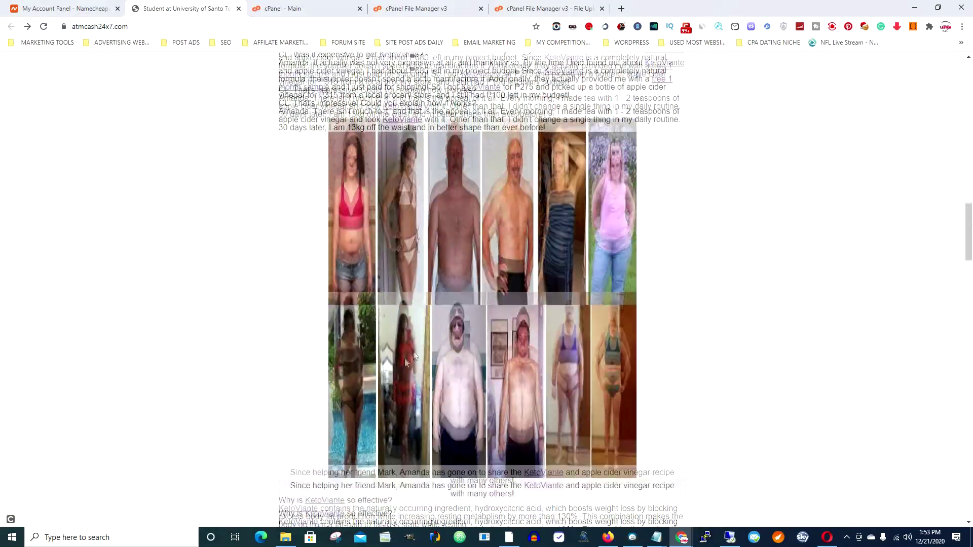
scroll(381, 375, up, 3)
scroll(392, 388, up, 7)
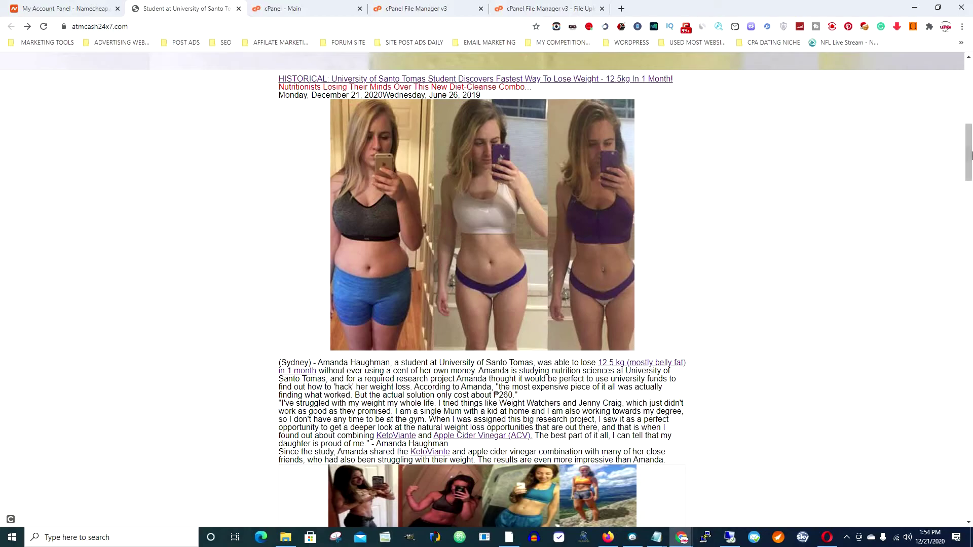
scroll(960, 151, up, 10)
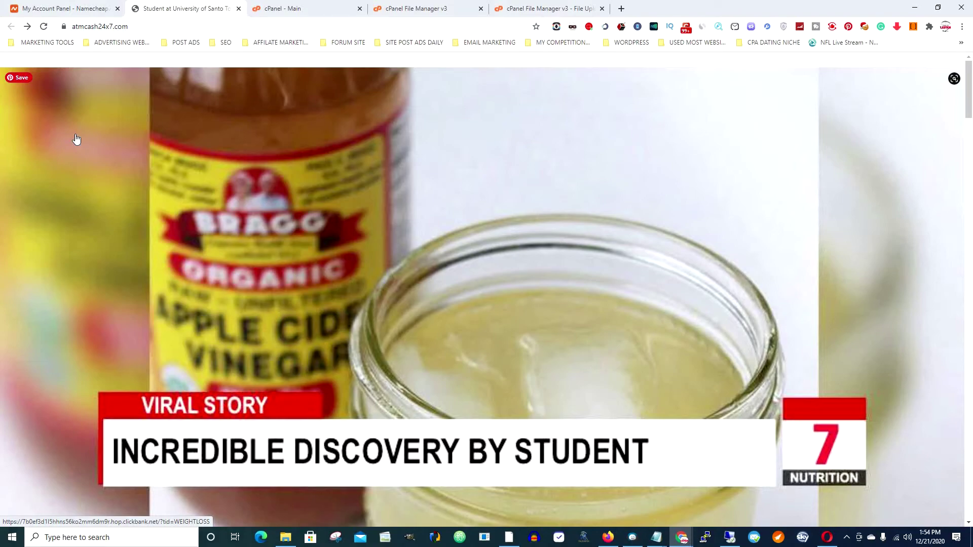
Review the cPanel main page, the atmcash24x7.com folder and the file upload page, and return to the live landing page.
click(286, 8)
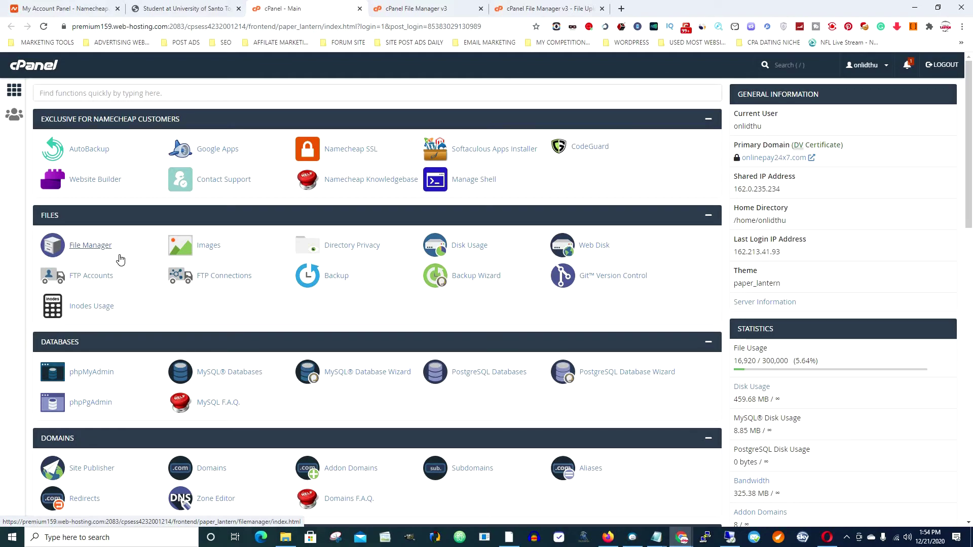
click(424, 10)
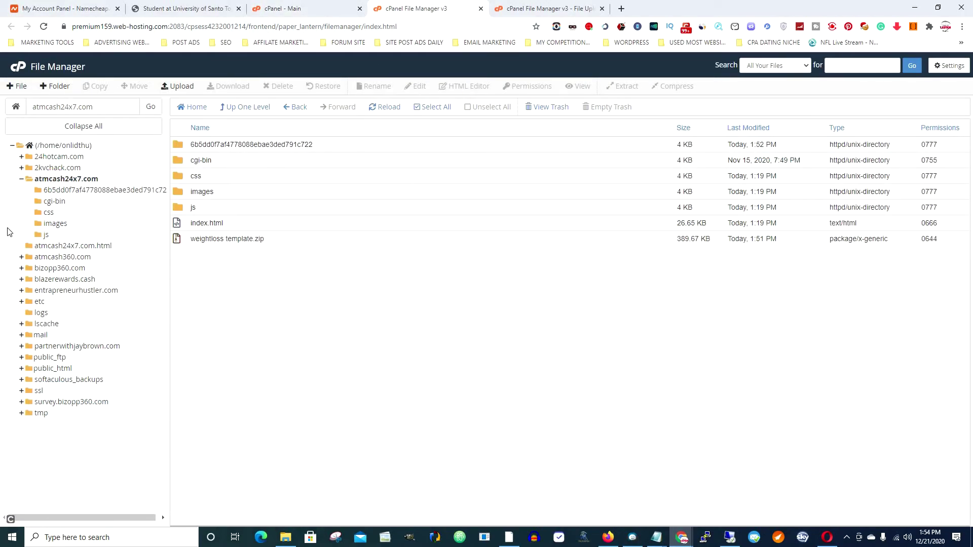
click(547, 9)
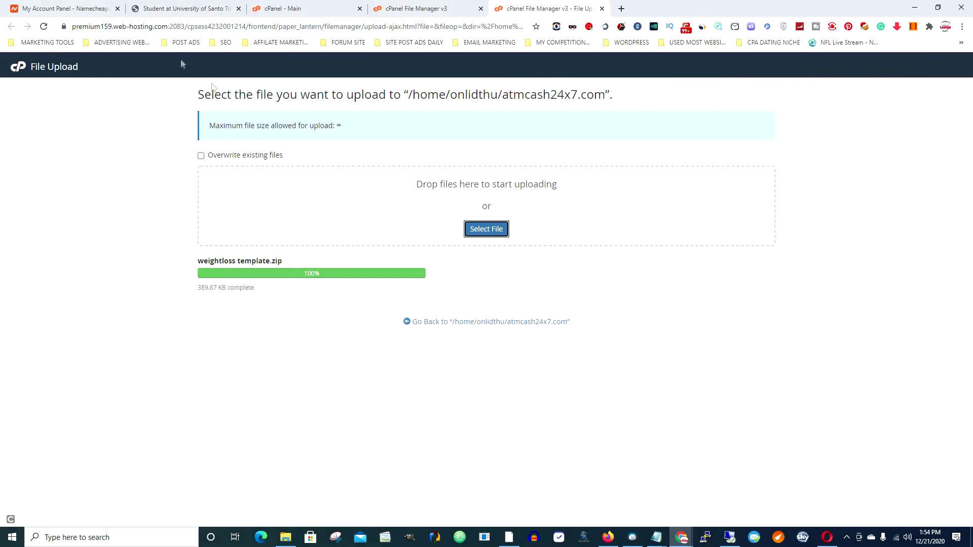
click(175, 12)
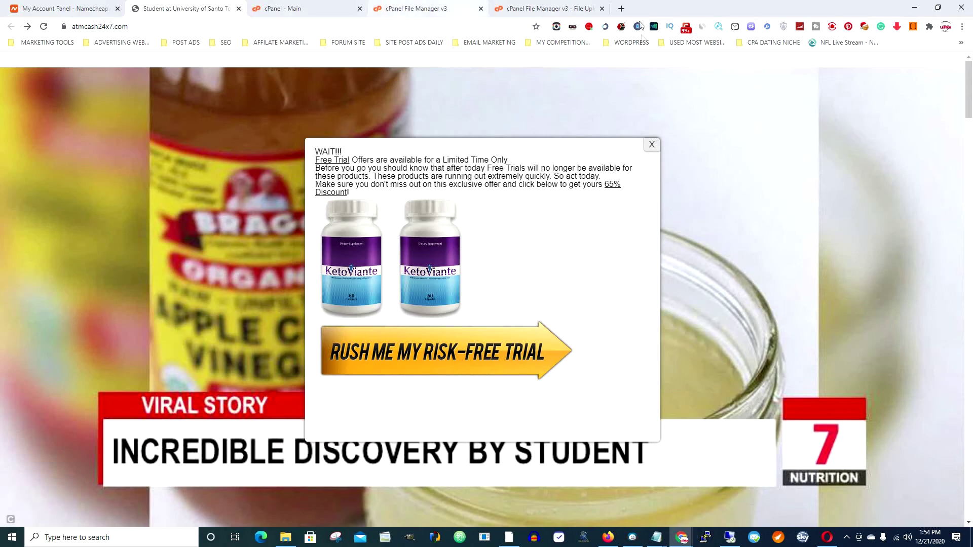
Open the bookmarked CPA Landing Pages site in a new tab and browse the first page of its Mobile templates.
click(622, 8)
click(28, 45)
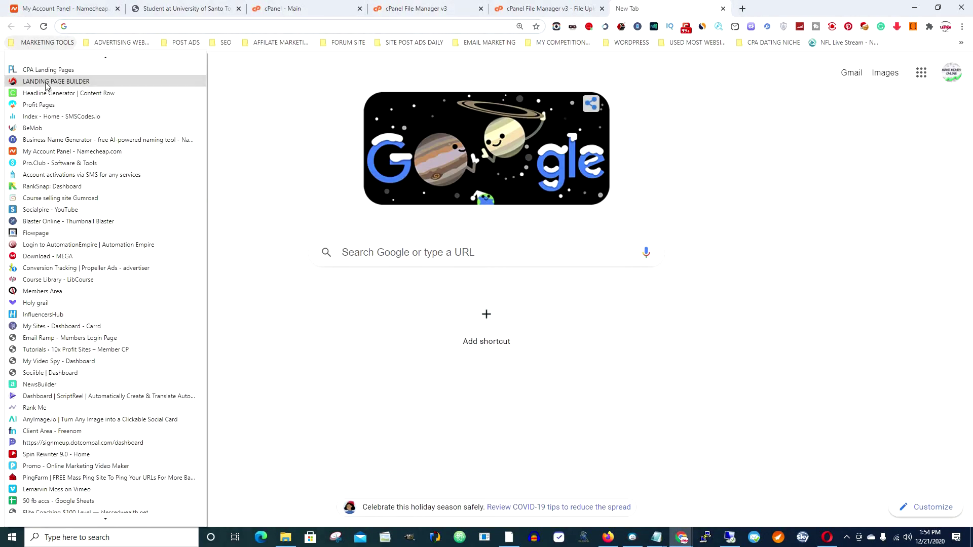
click(46, 67)
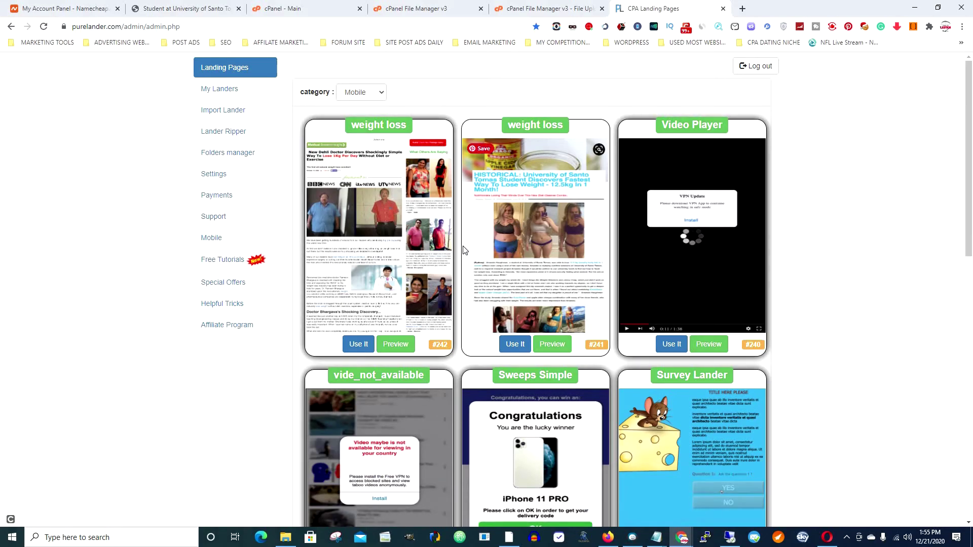
drag(970, 143, 967, 402)
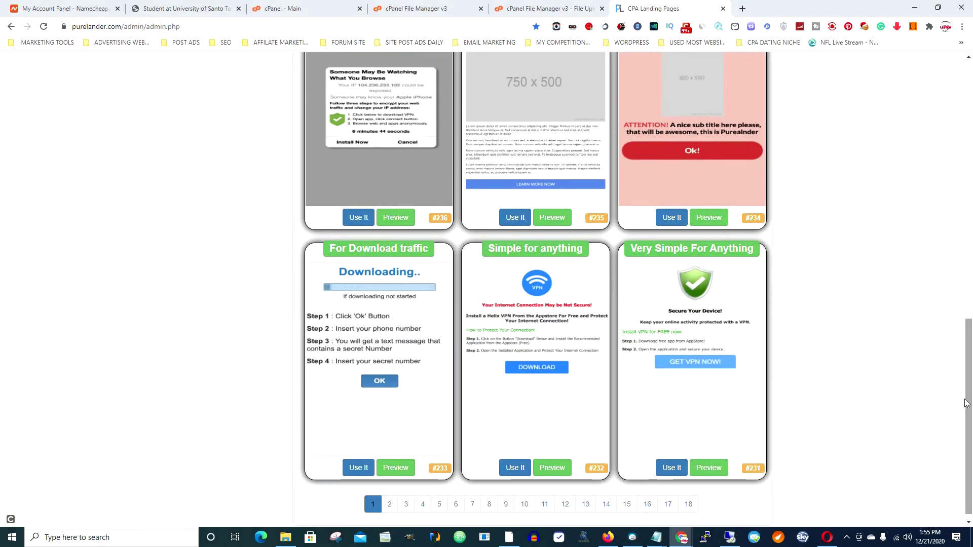